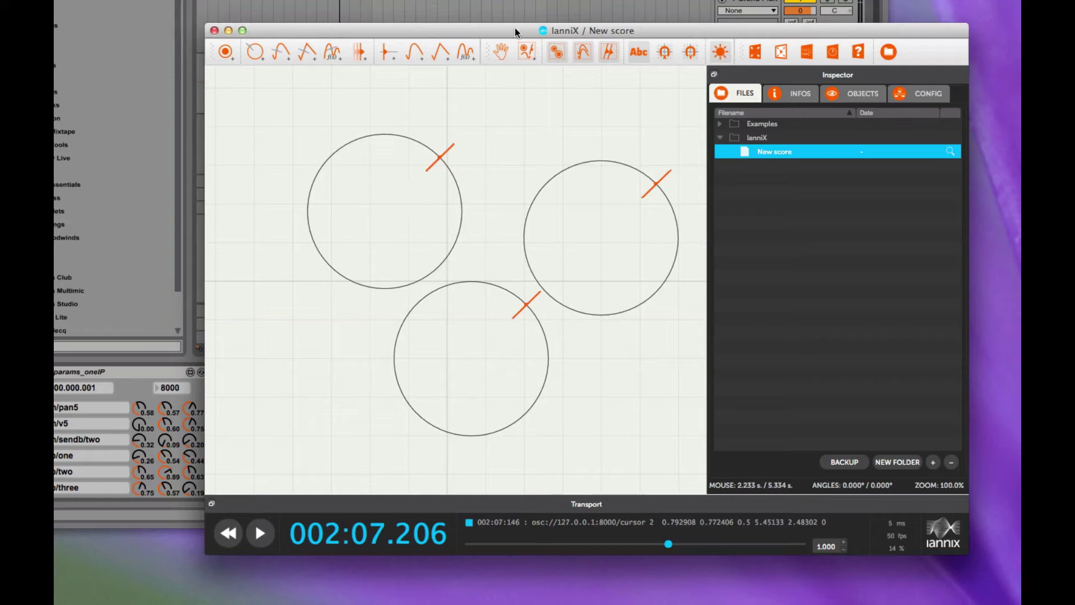
# Move the three IanniX circles up and left, closer together, and start the score playing.
pyautogui.moveTo(516, 30)
pyautogui.mouseDown()
pyautogui.moveTo(514, 19)
pyautogui.moveTo(513, 31)
pyautogui.mouseUp()
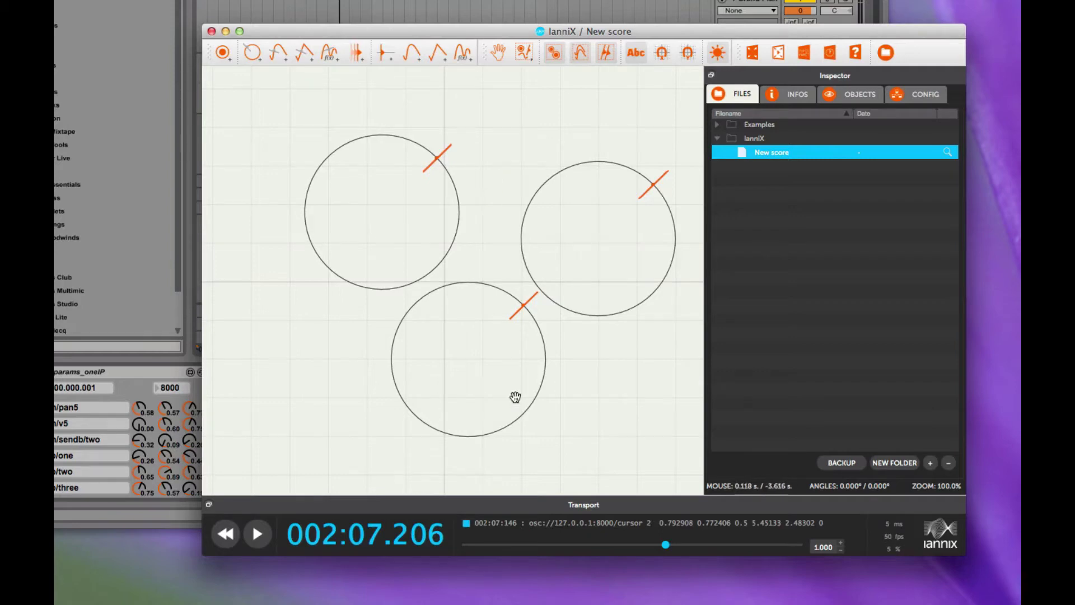
pyautogui.moveTo(417, 149); pyautogui.dragTo(386, 129)
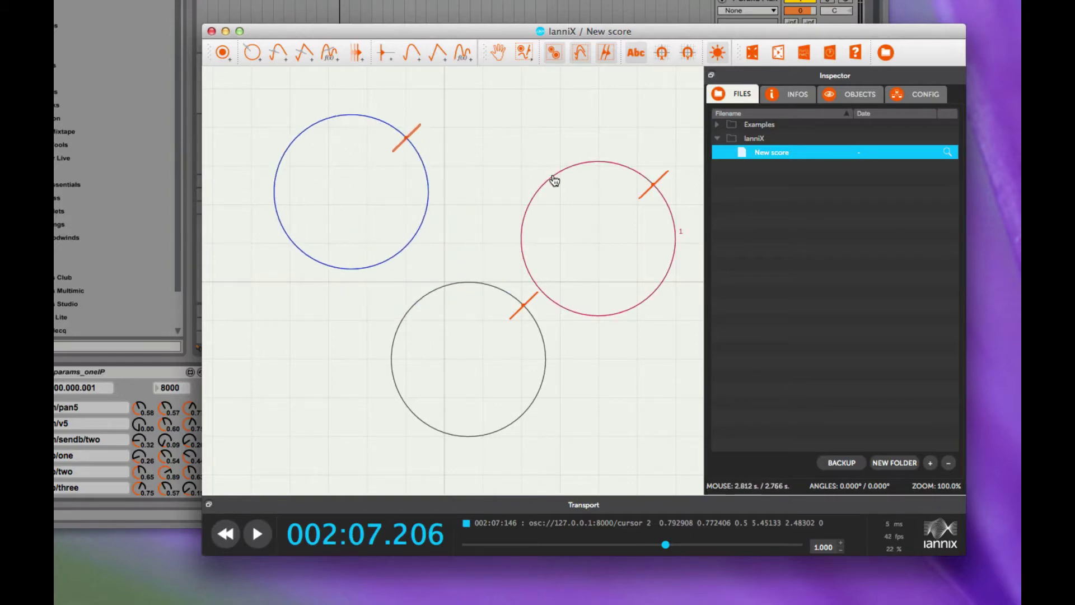
pyautogui.moveTo(555, 179); pyautogui.dragTo(532, 161)
pyautogui.moveTo(495, 293); pyautogui.dragTo(472, 288)
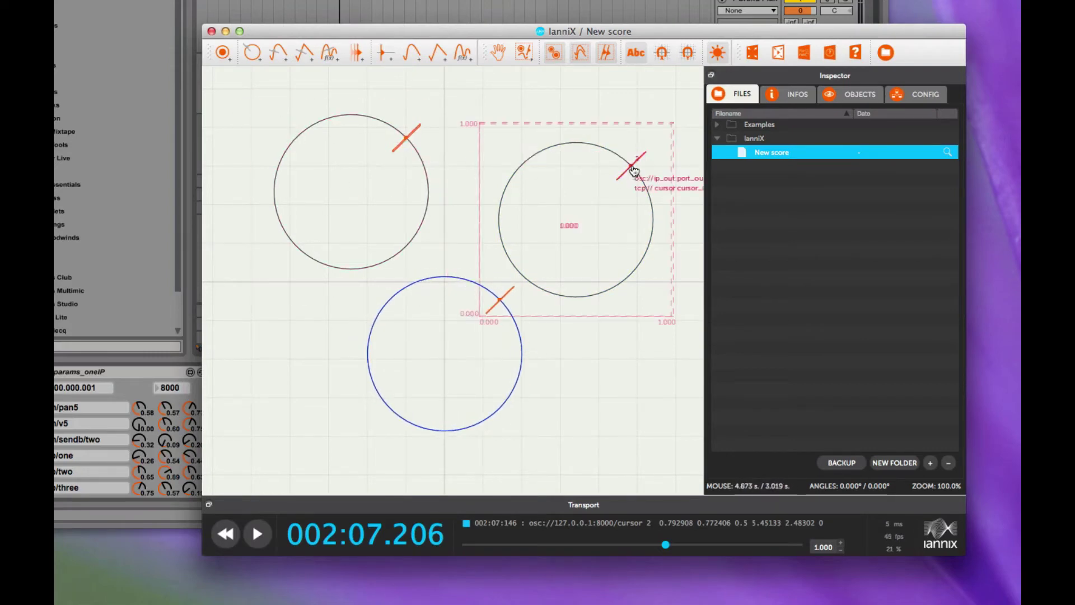
pyautogui.click(257, 539)
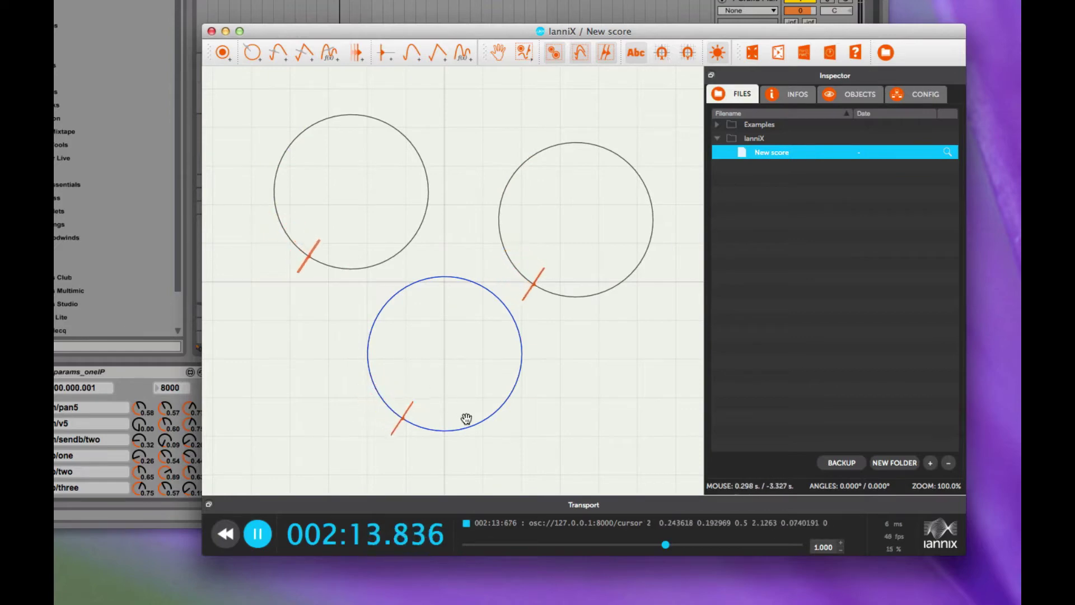
# Pause IanniX at 002:15.651, move its window to the right, and bring Ableton Live forward.
pyautogui.press('space')
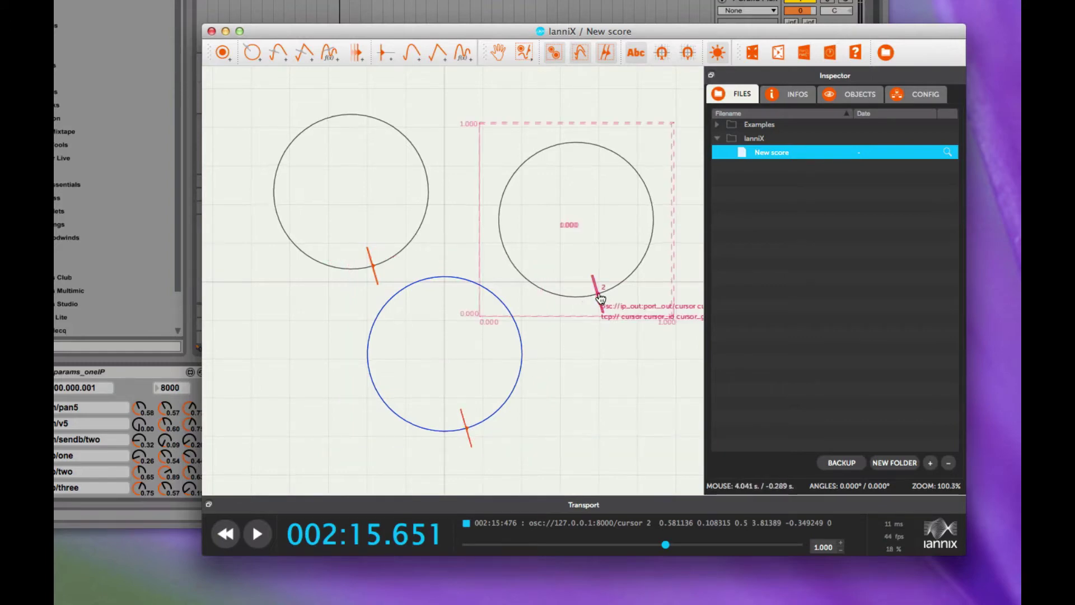
pyautogui.scroll(1, 601, 298)
pyautogui.scroll(-10, 601, 298)
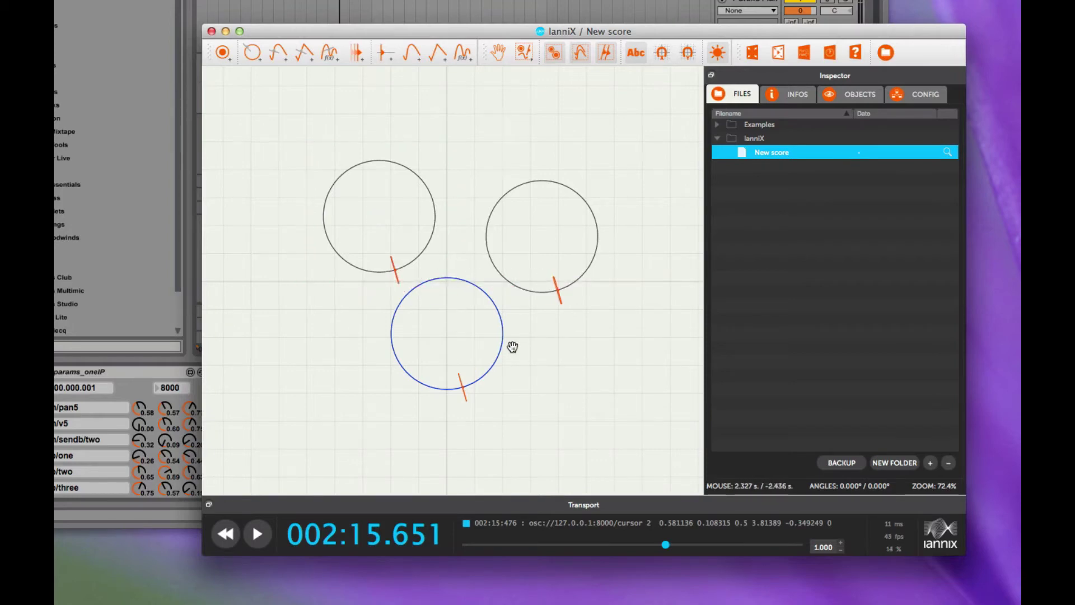
pyautogui.moveTo(446, 31); pyautogui.dragTo(624, 79)
pyautogui.press('super+Tab')
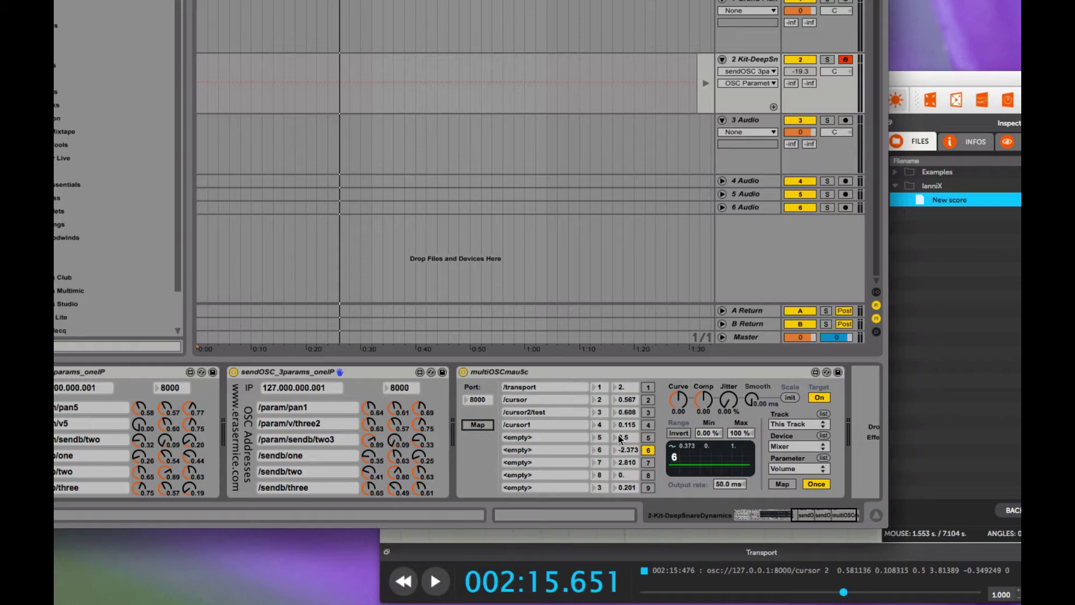
# Put multiOSCmau5c into Map mode, briefly play IanniX to send OSC, then resume IanniX playback.
pyautogui.click(479, 425)
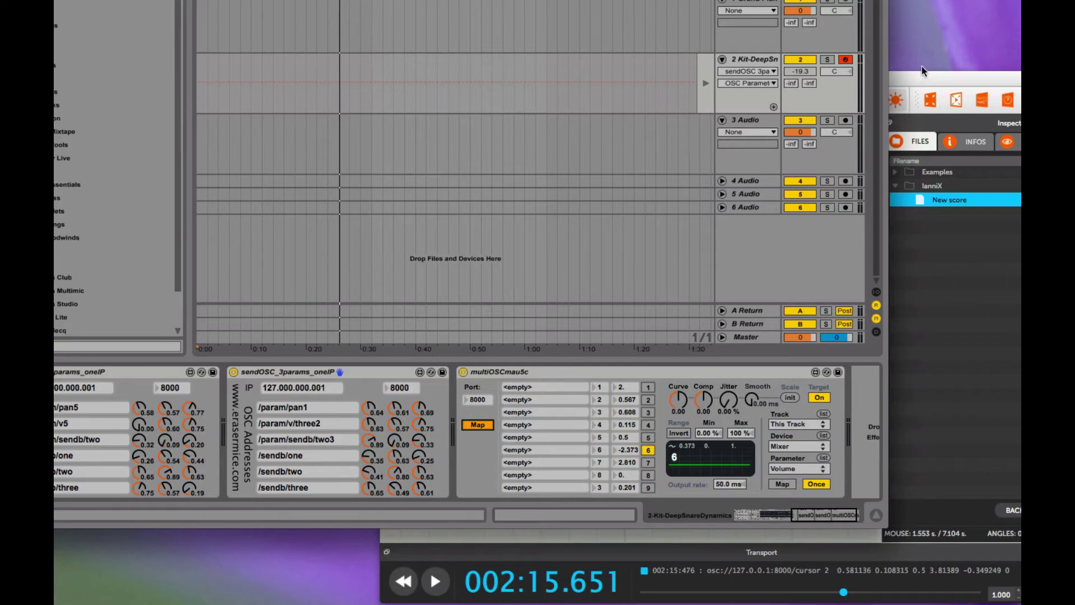
pyautogui.click(923, 72)
pyautogui.click(436, 582)
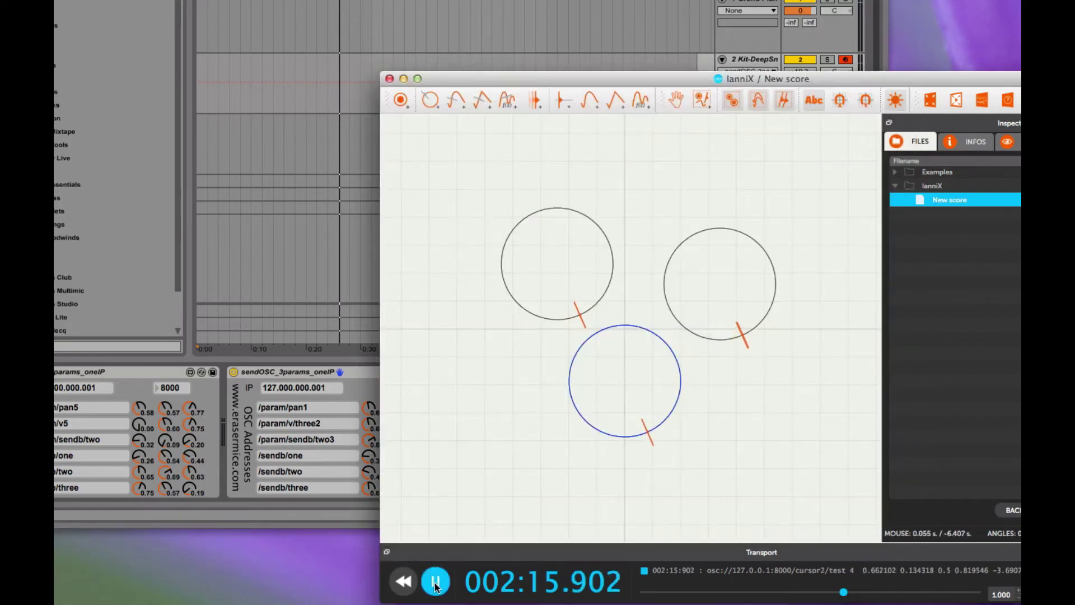
pyautogui.click(436, 582)
pyautogui.click(338, 357)
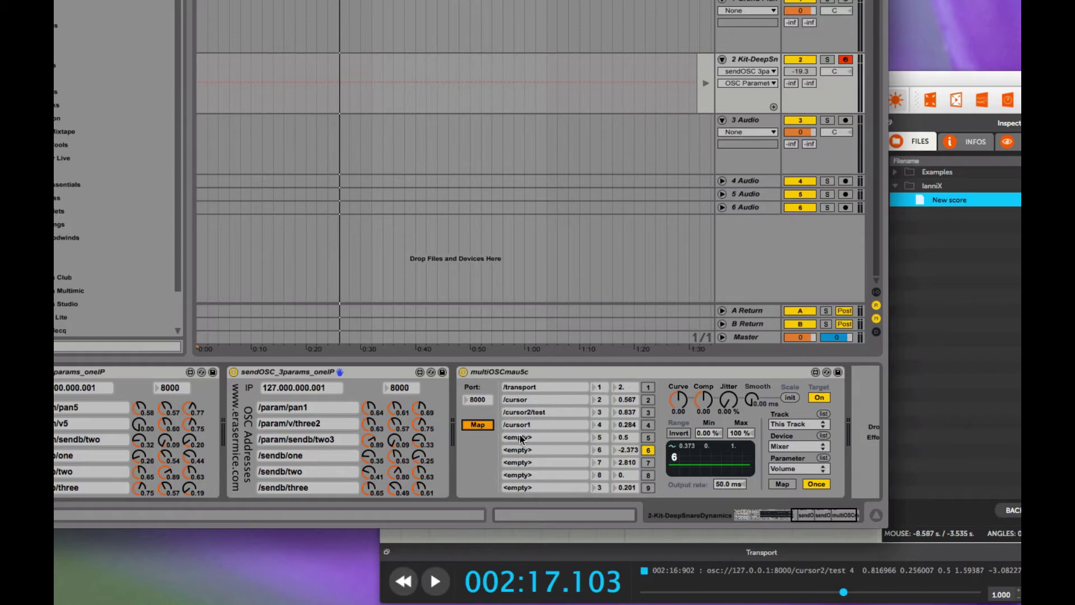
pyautogui.click(910, 137)
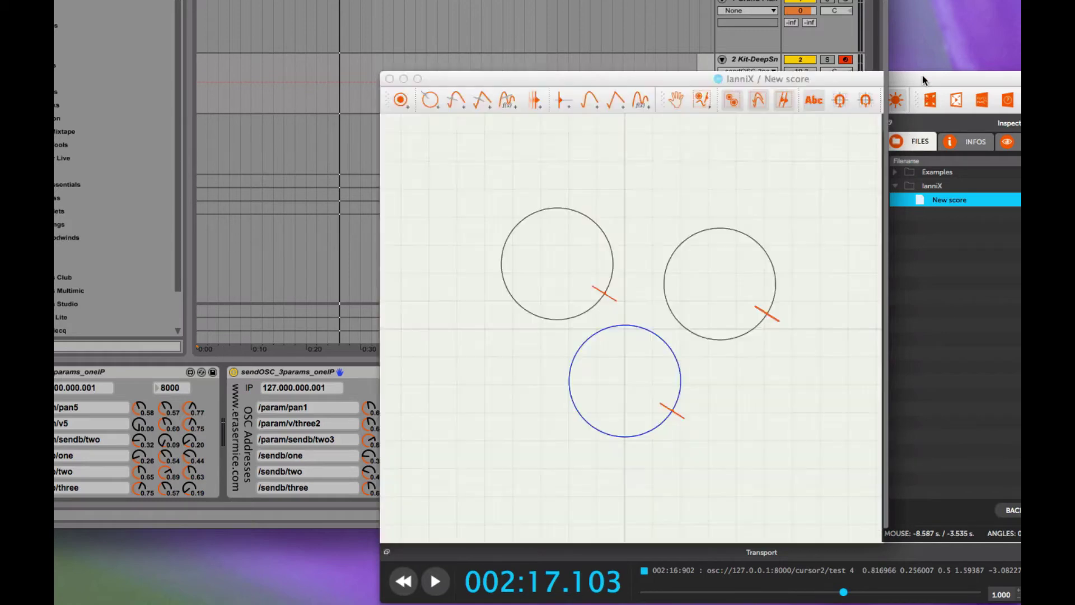
pyautogui.click(436, 581)
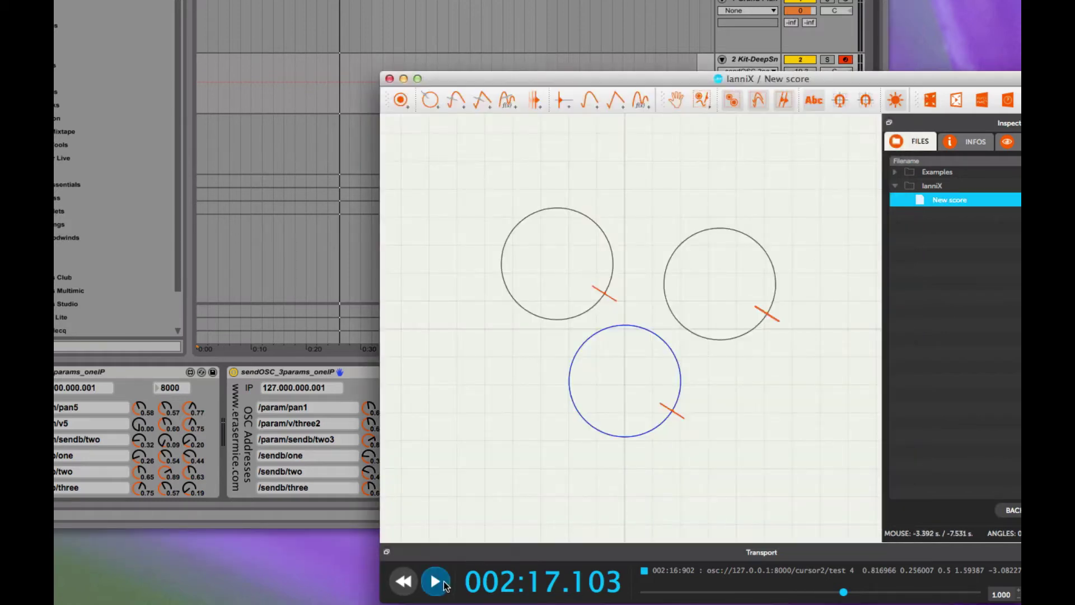
# Set the index of the /cursor and /cursor2/test slots to 1.
pyautogui.click(359, 519)
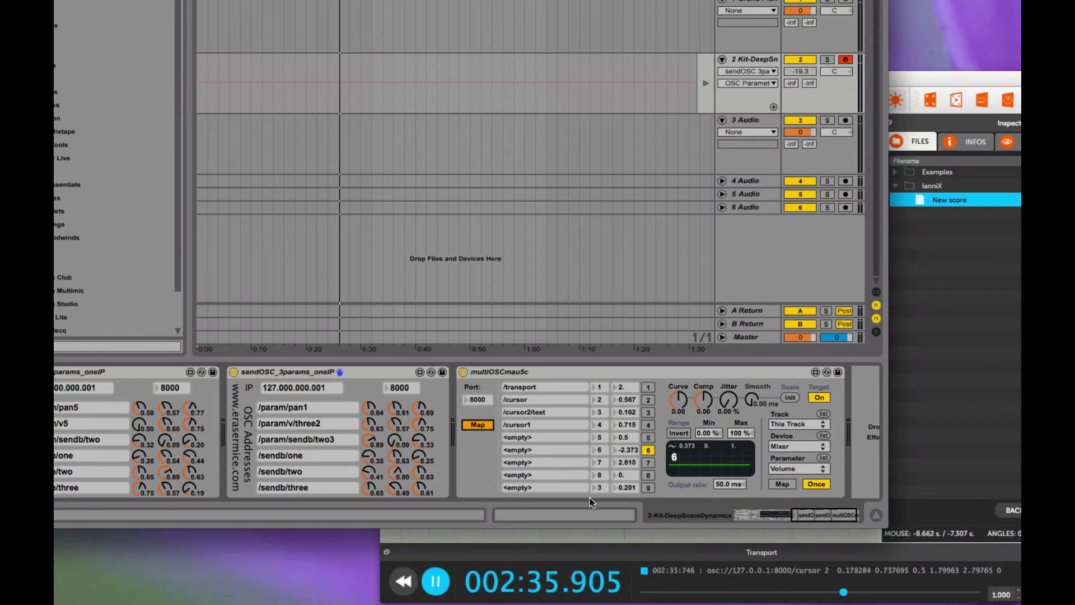
pyautogui.moveTo(602, 401); pyautogui.dragTo(600, 426)
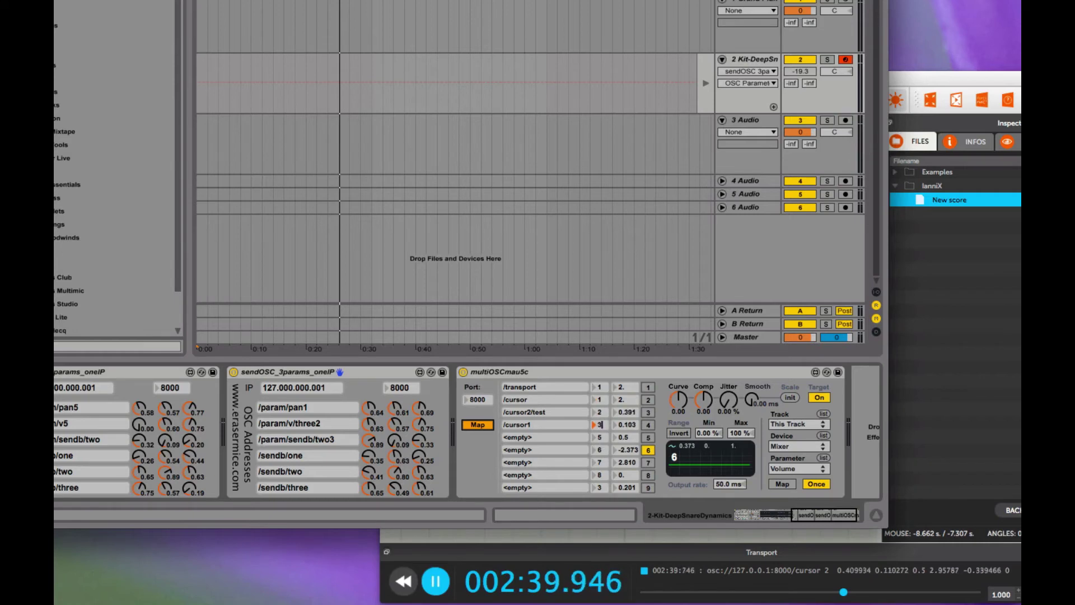
pyautogui.moveTo(601, 413); pyautogui.dragTo(601, 447)
# Enter index 1 for row 6 and set the /cursor slot's index to 3.
pyautogui.click(600, 450)
pyautogui.write('1')
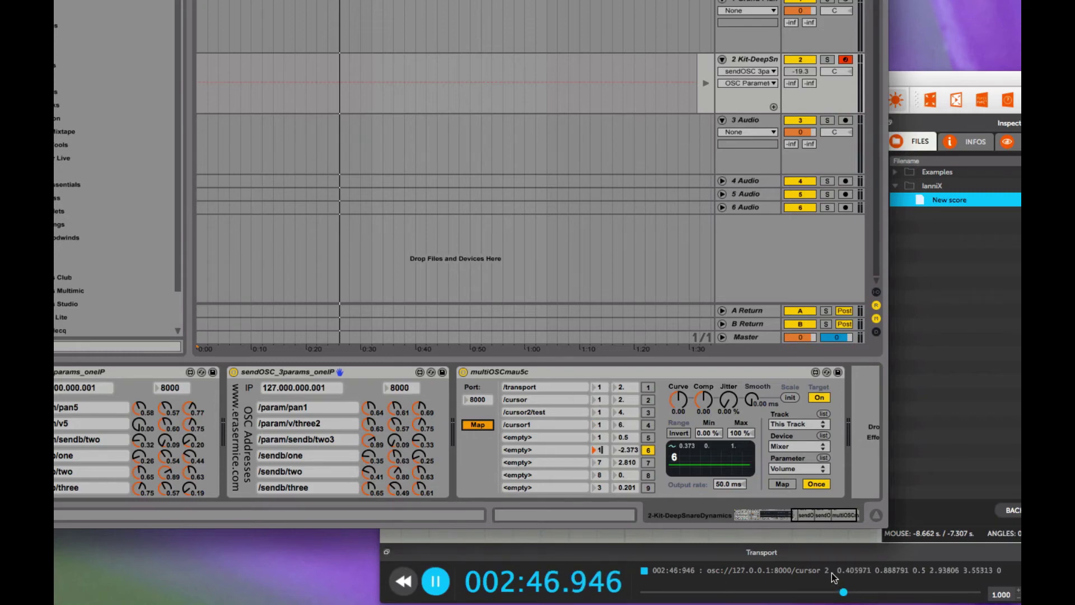
pyautogui.click(602, 396)
pyautogui.click(600, 399)
pyautogui.write('2')
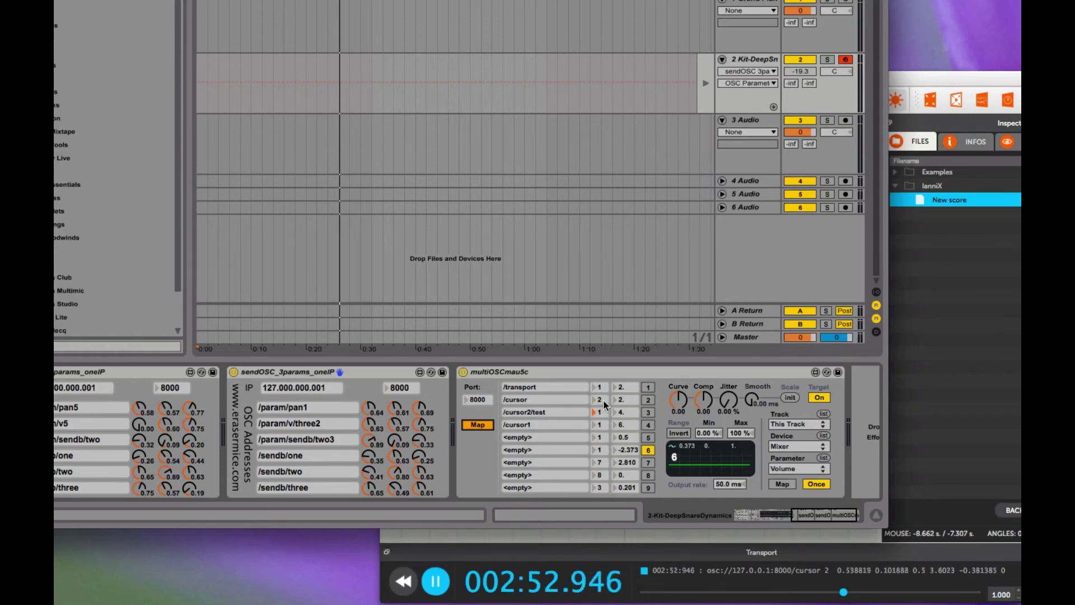
pyautogui.click(601, 401)
pyautogui.write('2.')
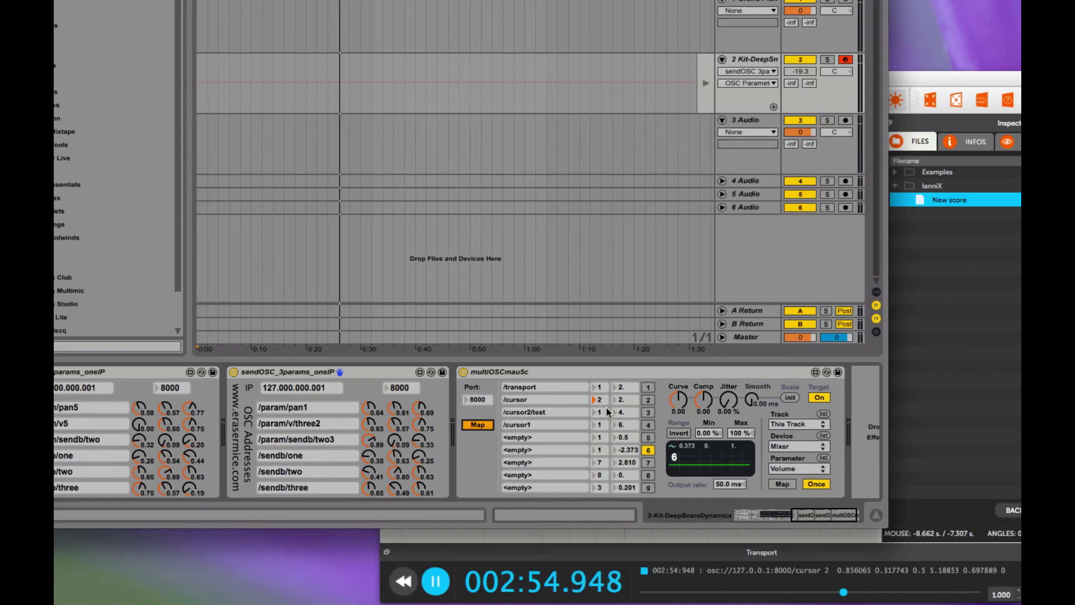
pyautogui.write('3')
pyautogui.press('Return')
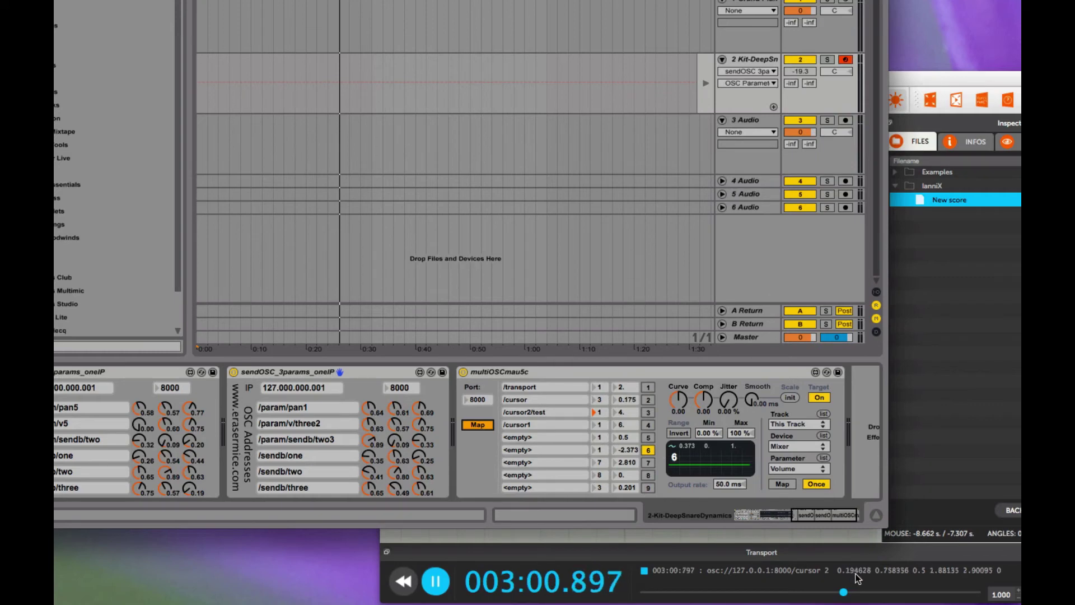
# Copy the /cursor address into the empty fifth row so it receives cursor values.
pyautogui.hscroll(-3, 602, 412)
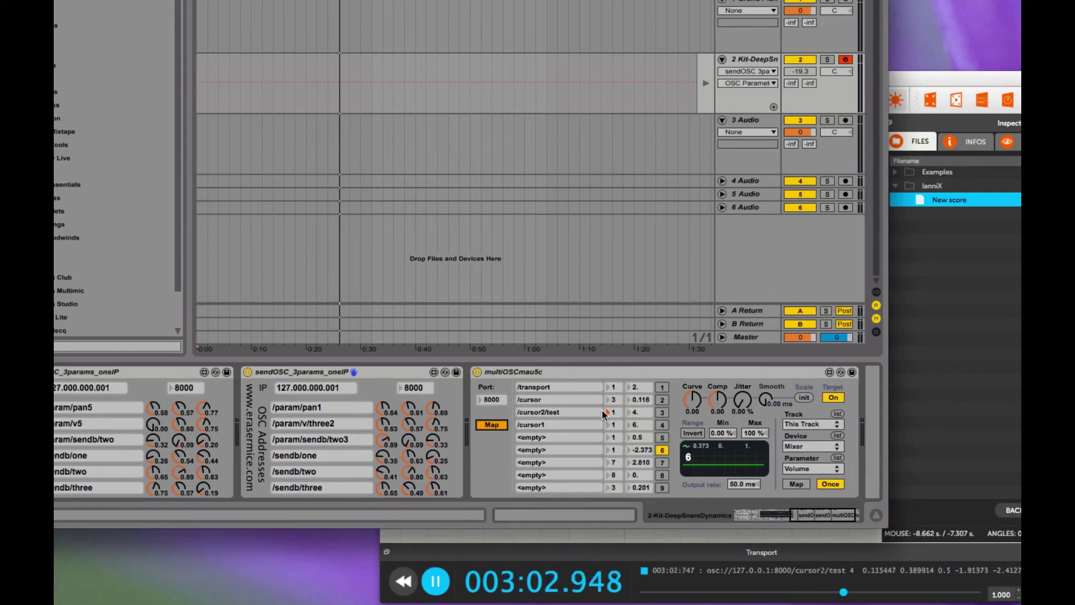
pyautogui.doubleClick(560, 399)
pyautogui.hotkey('ctrl', 'c')
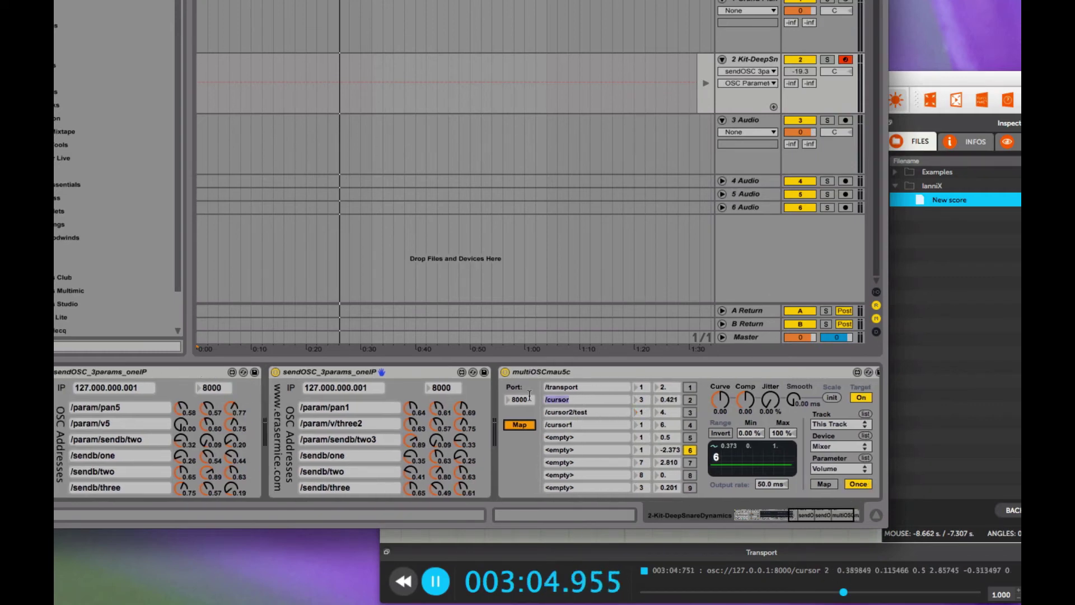
pyautogui.click(584, 436)
pyautogui.hotkey('ctrl', 'v')
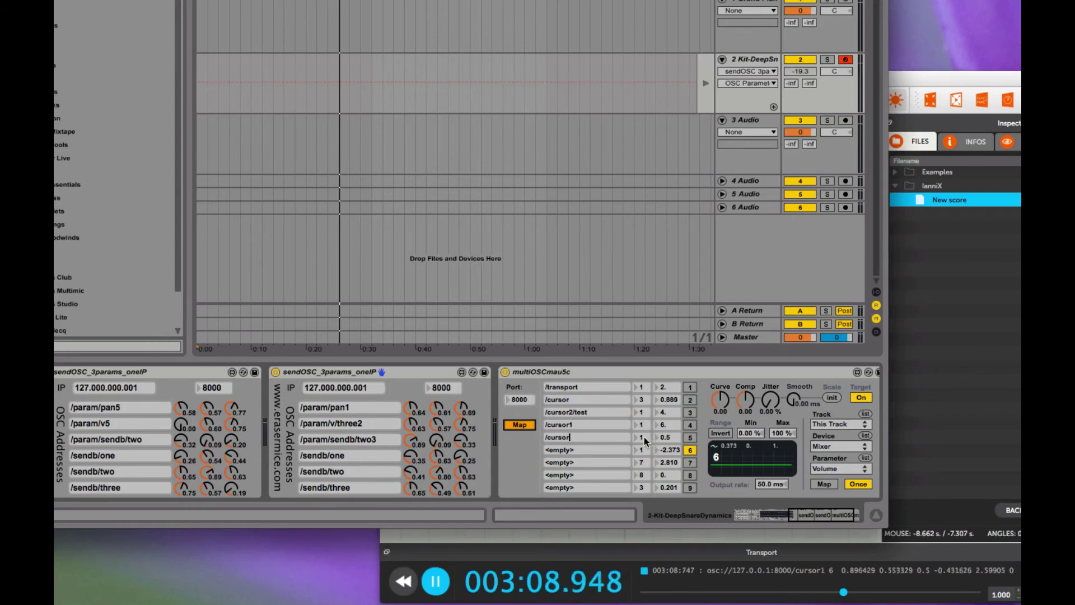
pyautogui.press('Return')
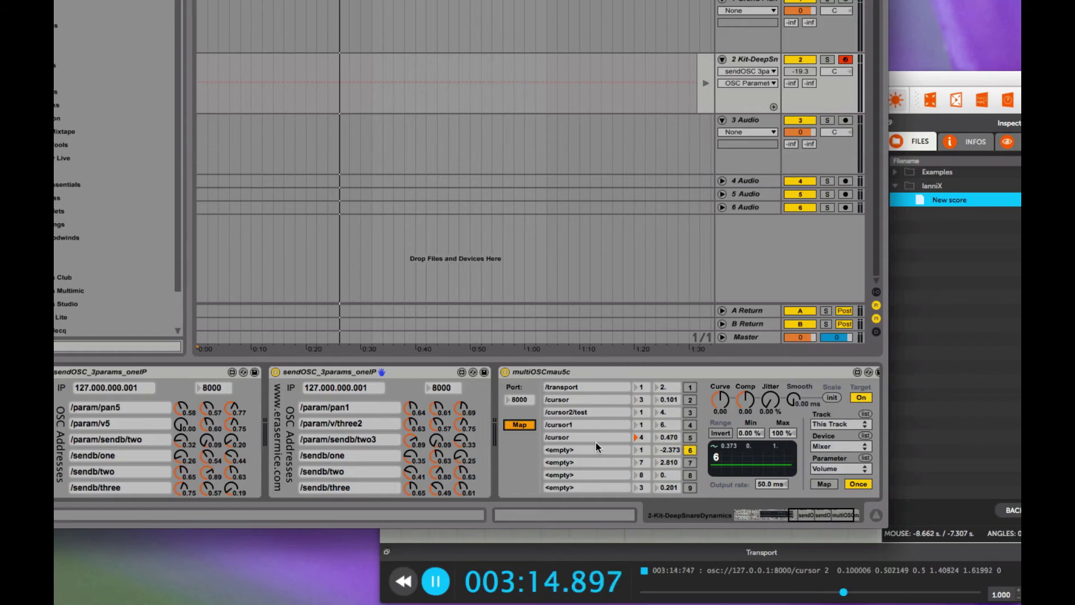
# Map multiOSCmau5c output 2 to track 4 Audio's volume.
pyautogui.click(692, 400)
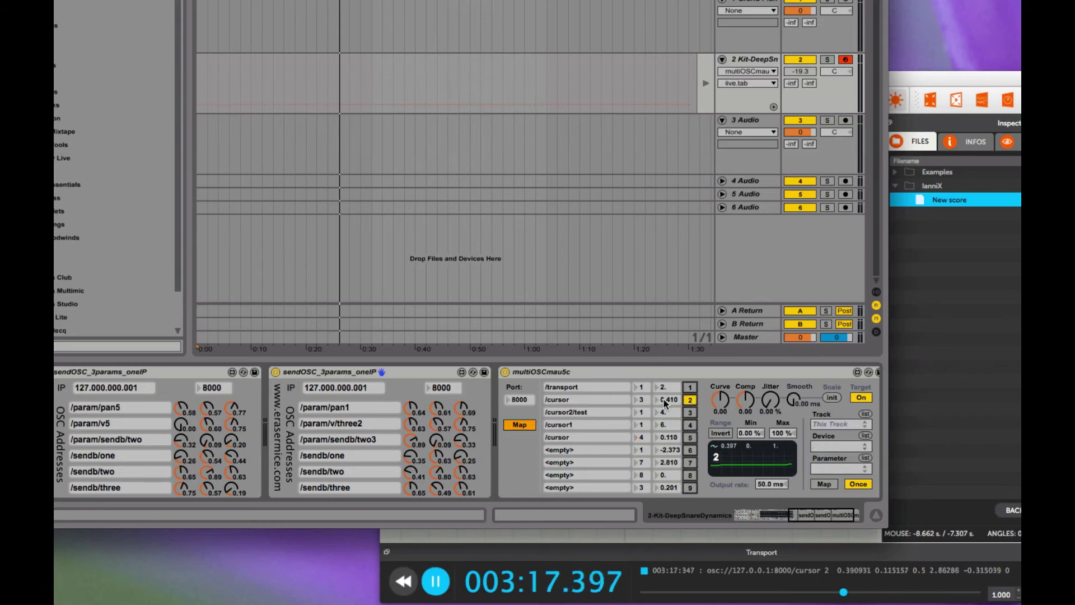
pyautogui.click(826, 483)
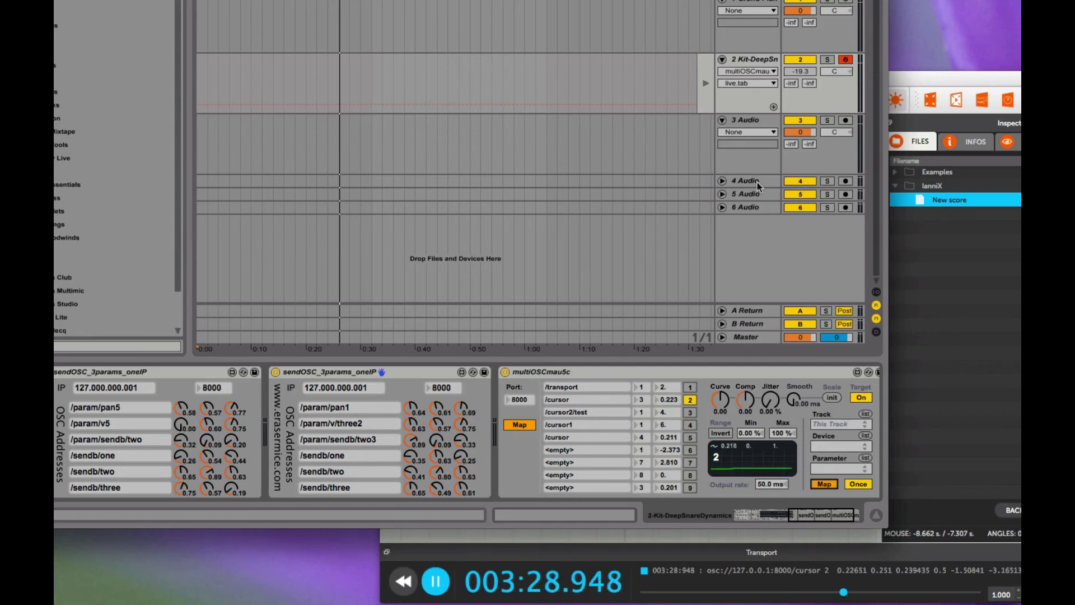
pyautogui.click(722, 181)
pyautogui.click(803, 193)
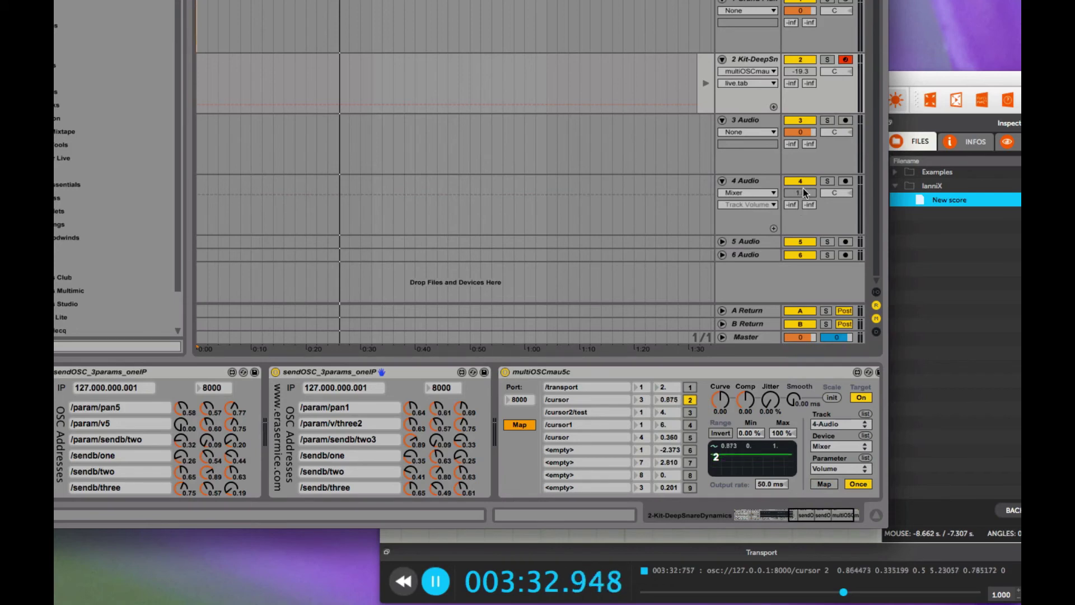
# Map output 5 to the Master volume.
pyautogui.click(691, 437)
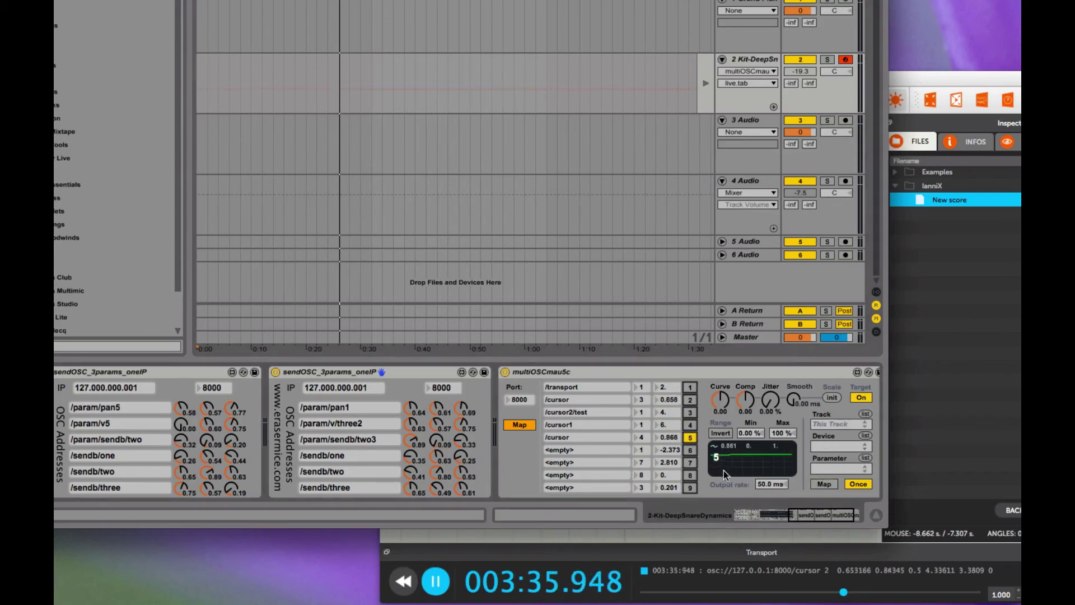
pyautogui.click(826, 484)
pyautogui.click(802, 338)
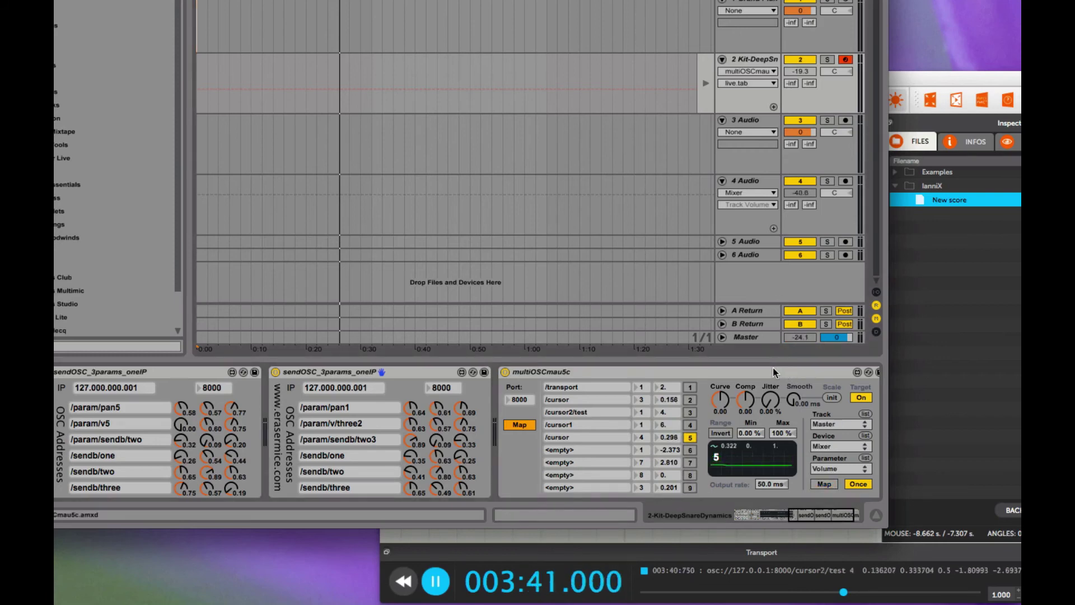
# Move the IanniX window to the right behind Live and turn off multiOSCmau5c's Map mode.
pyautogui.click(927, 75)
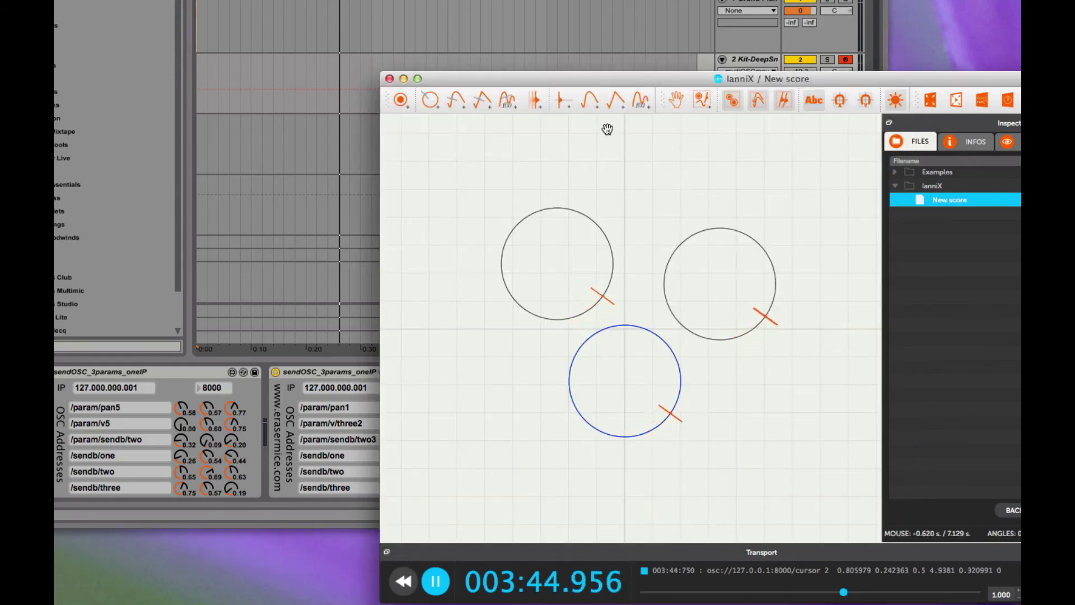
pyautogui.moveTo(605, 79); pyautogui.dragTo(842, 128)
pyautogui.click(567, 254)
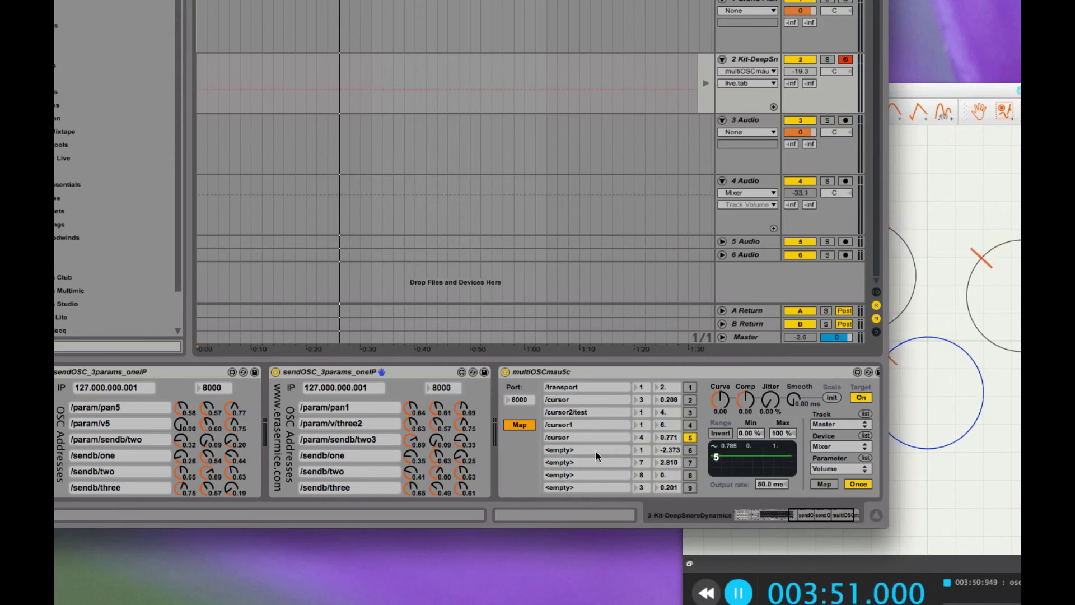
pyautogui.click(524, 426)
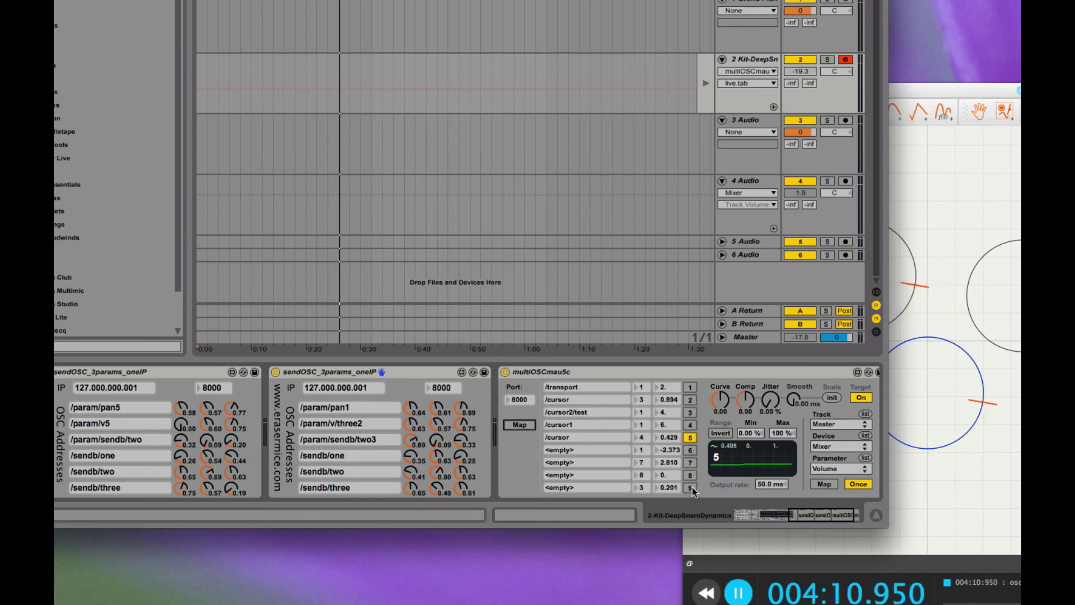
pyautogui.click(690, 449)
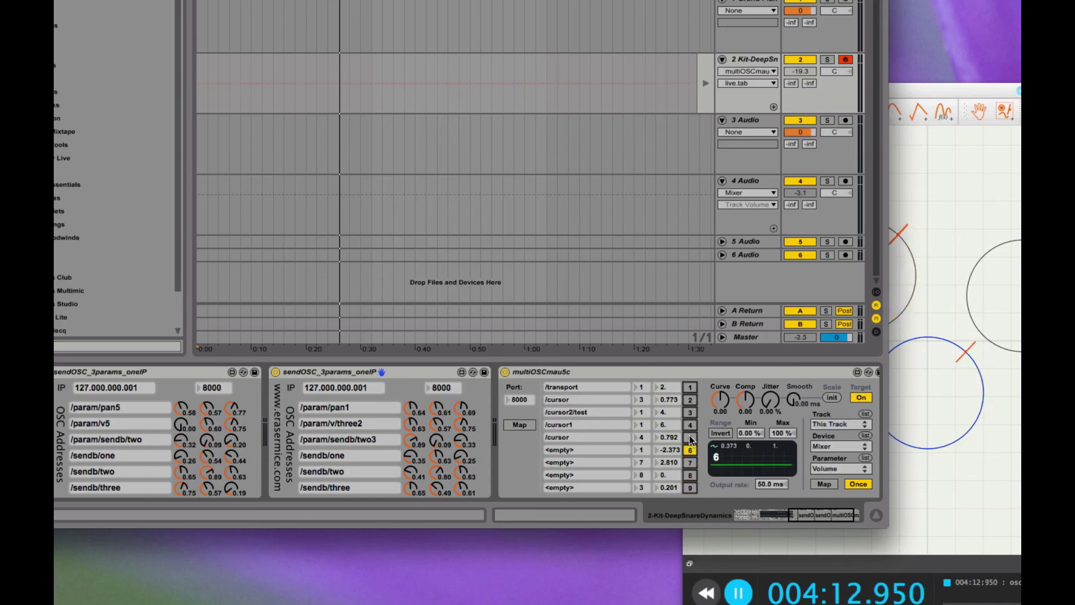
pyautogui.click(691, 400)
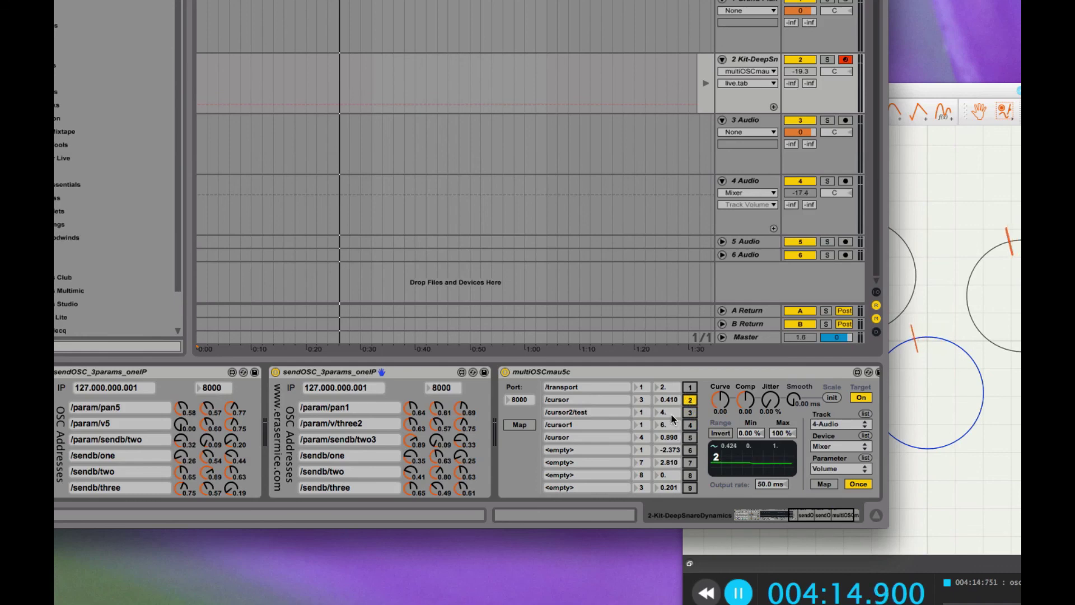
pyautogui.click(691, 387)
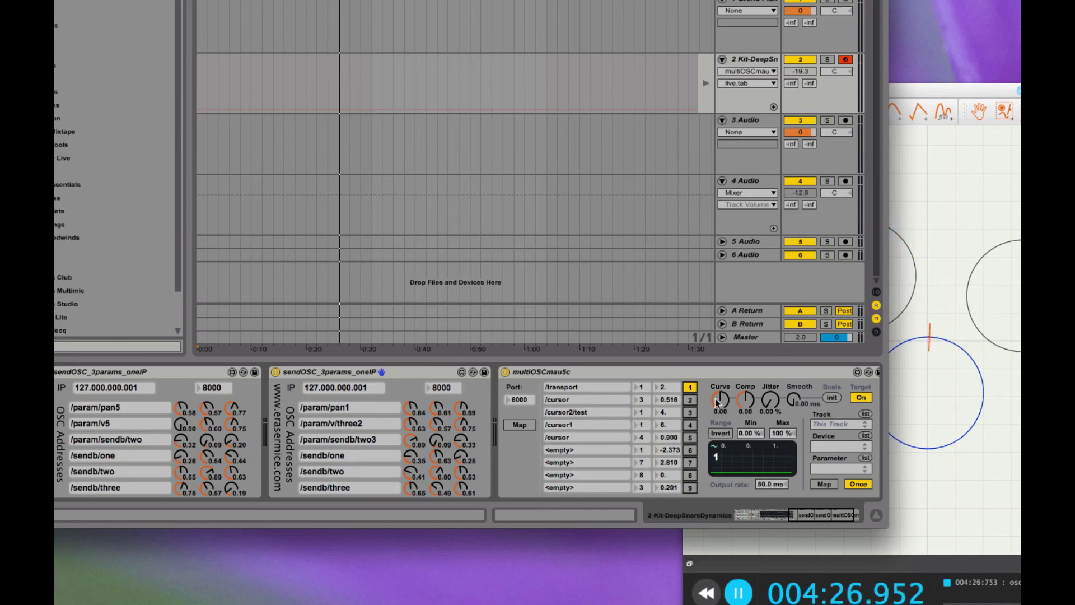
pyautogui.click(722, 372)
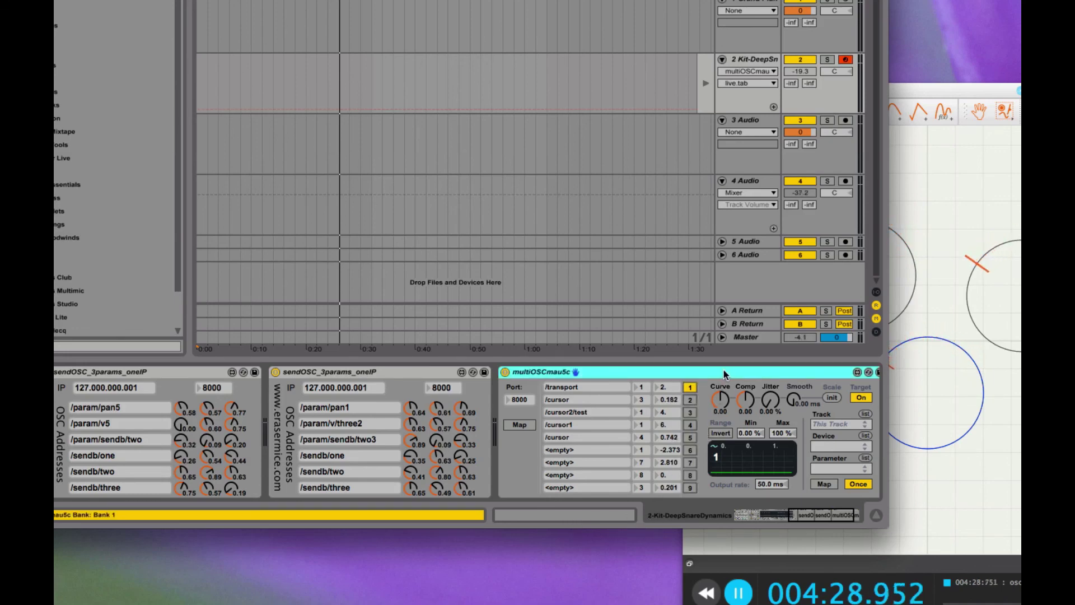